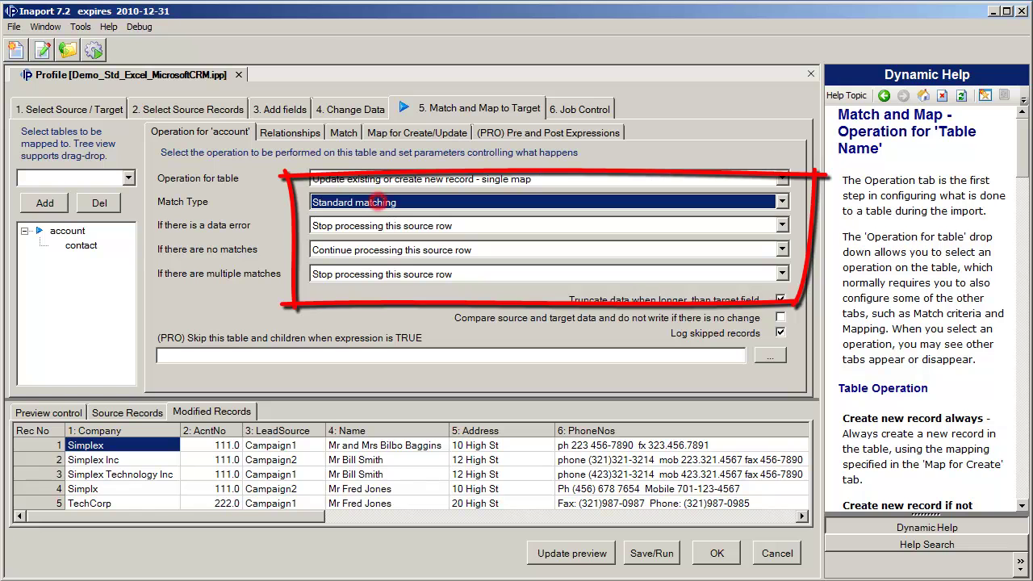
Keep Standard matching as the account table's Match Type.
click(379, 201)
click(380, 230)
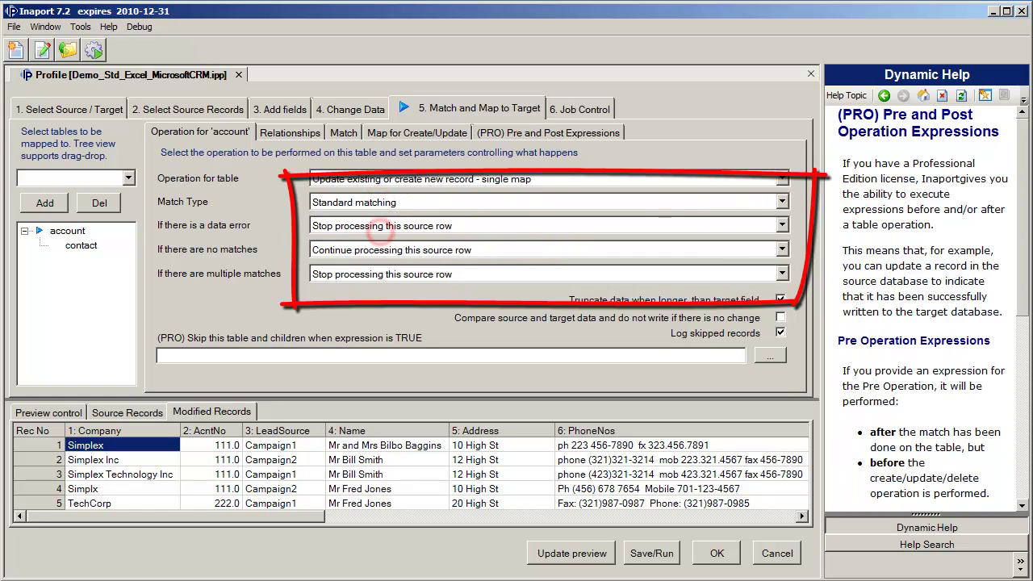
click(343, 132)
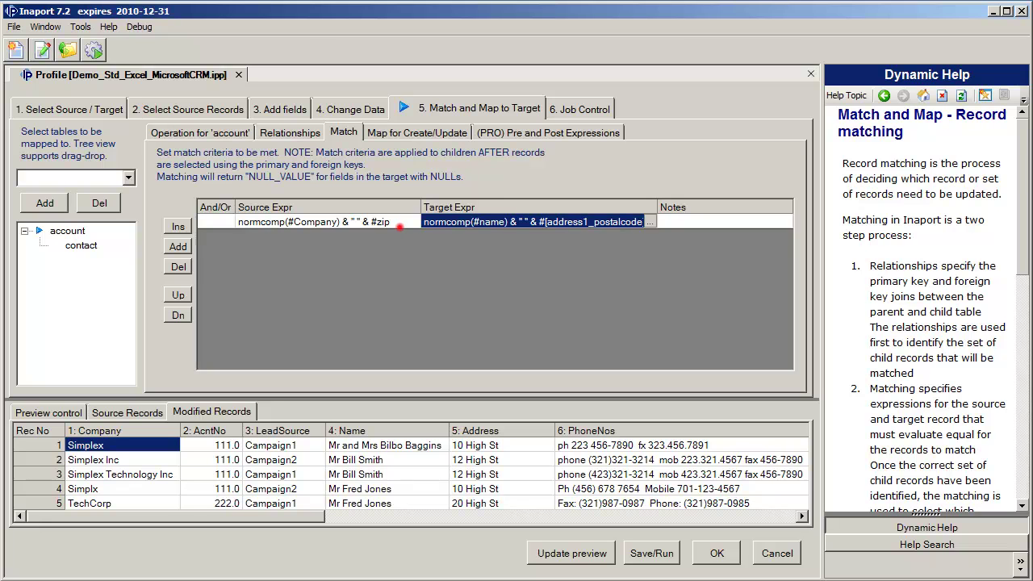
click(400, 225)
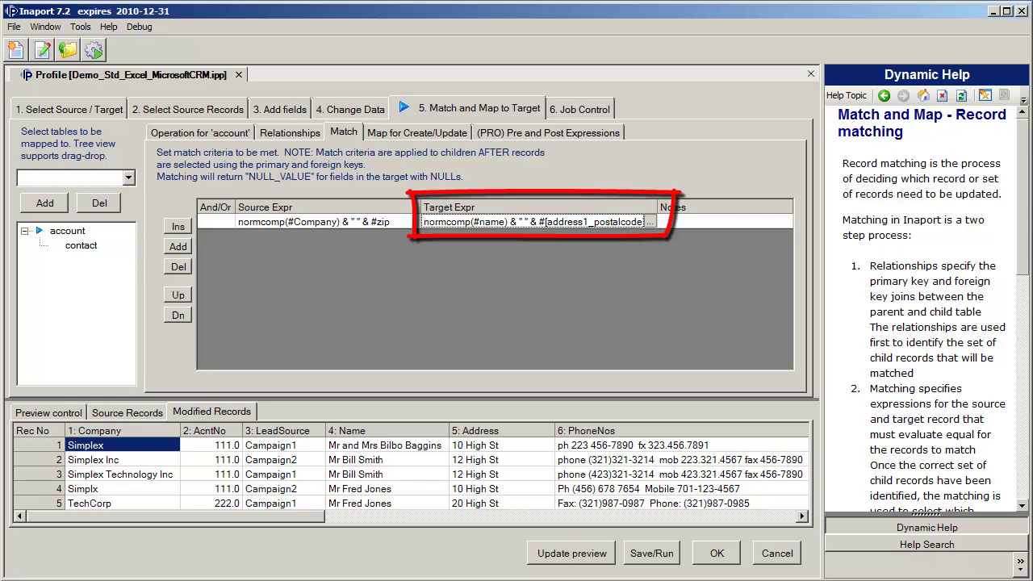
click(412, 221)
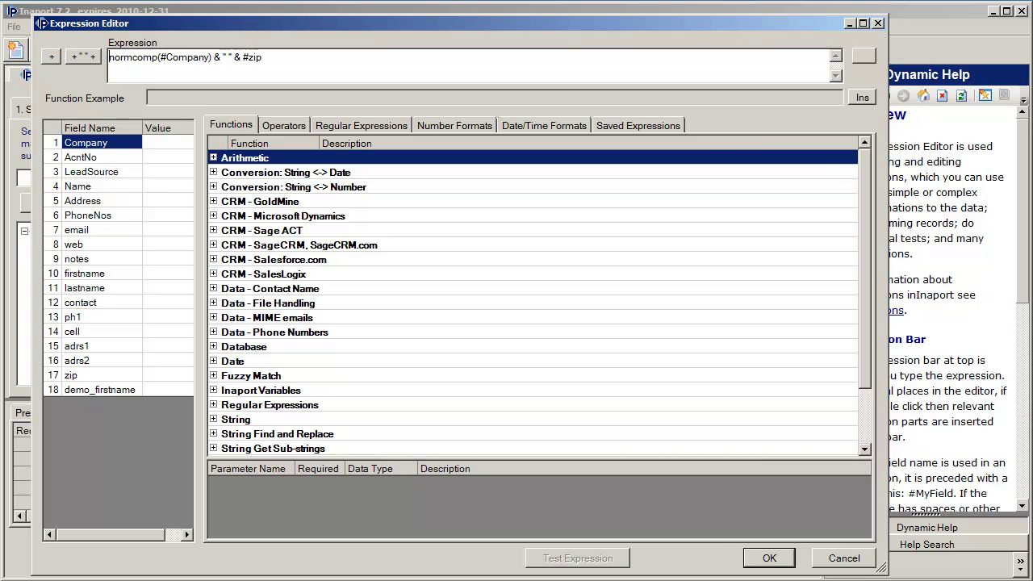
key(Return)
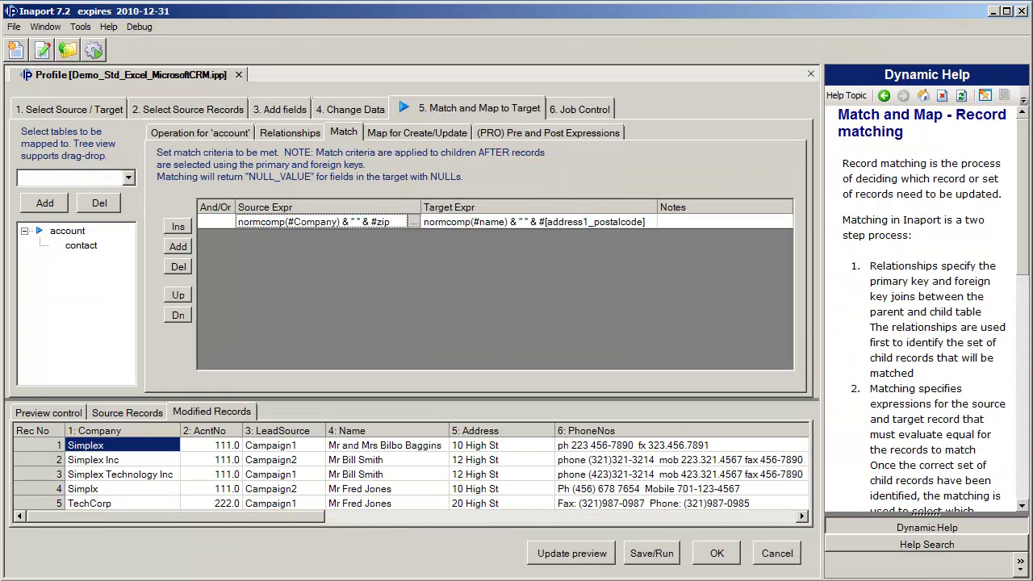
click(650, 221)
click(651, 221)
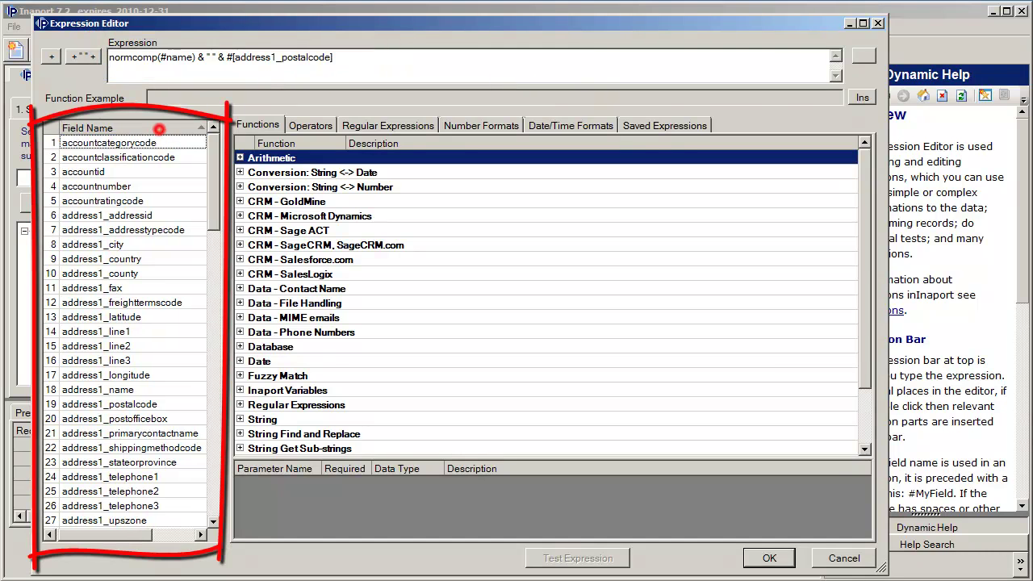
click(159, 127)
click(759, 557)
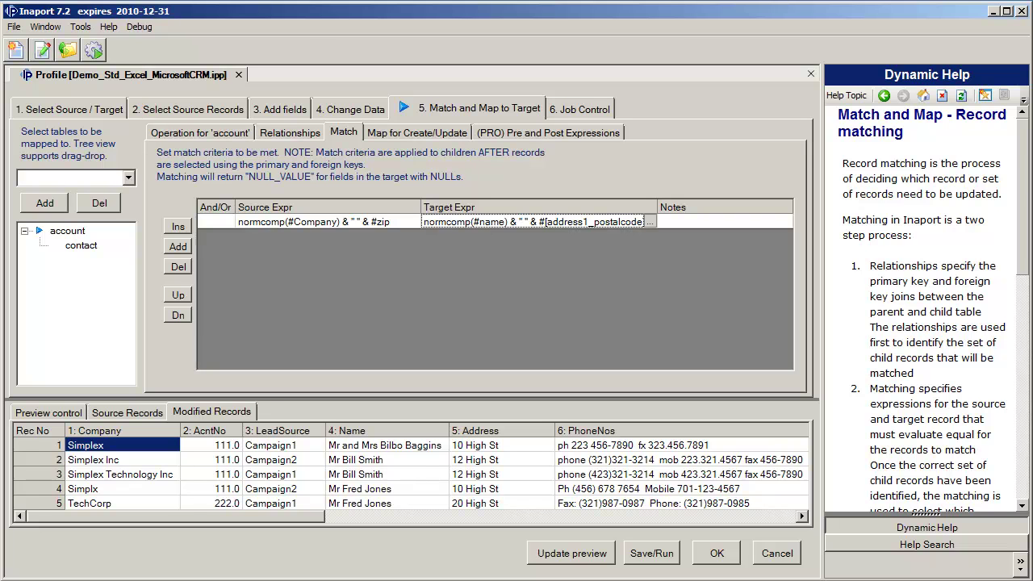
Set the account table's Match Type to Fuzzy matching and view the Match (Fuzzy) settings.
click(224, 132)
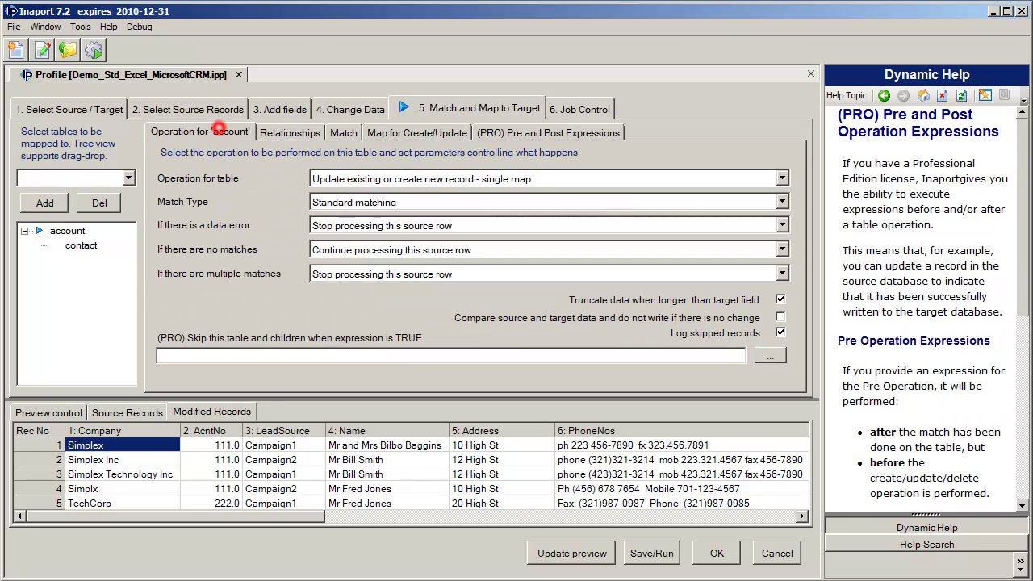
click(379, 202)
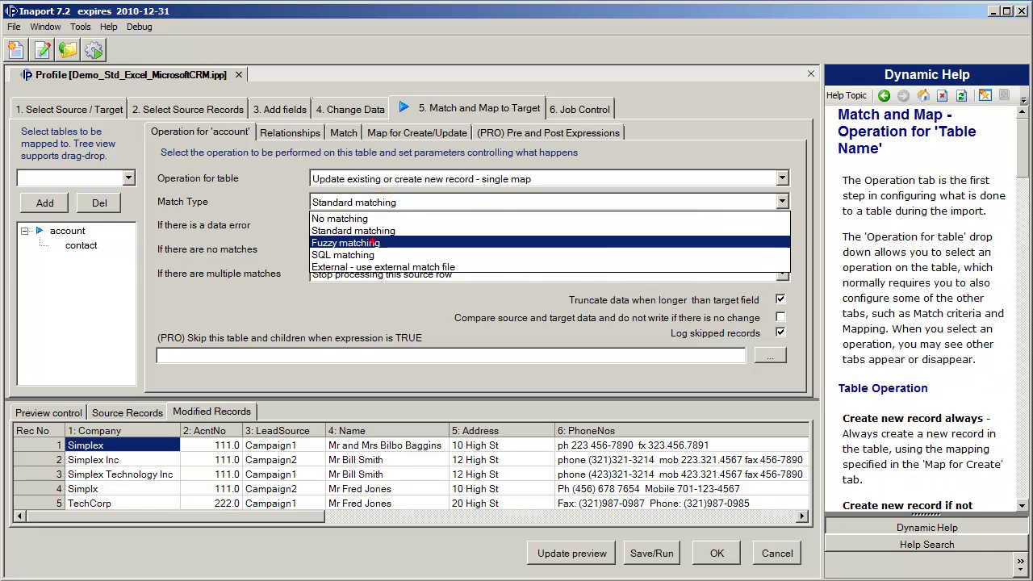
click(373, 242)
click(360, 132)
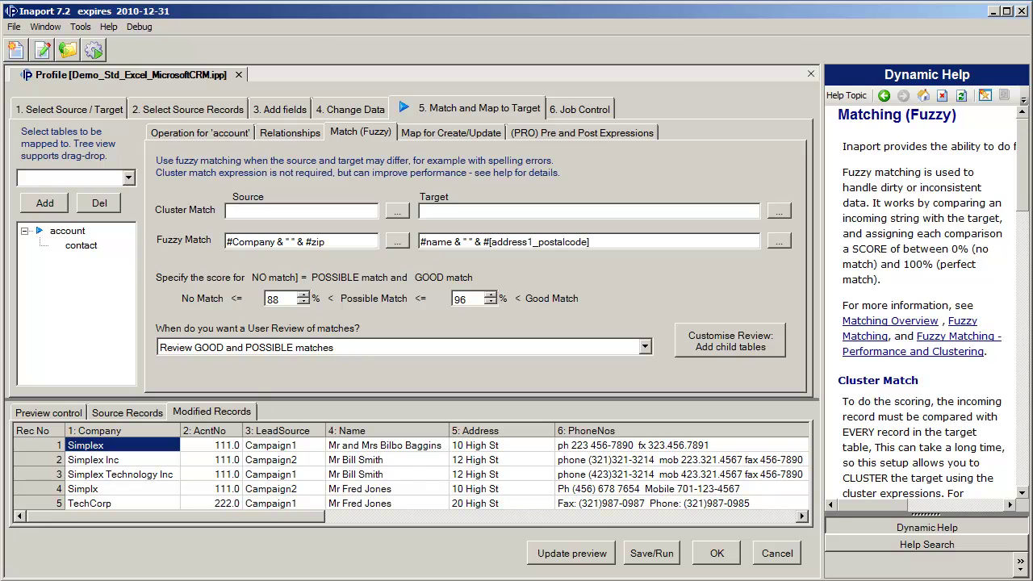
click(80, 27)
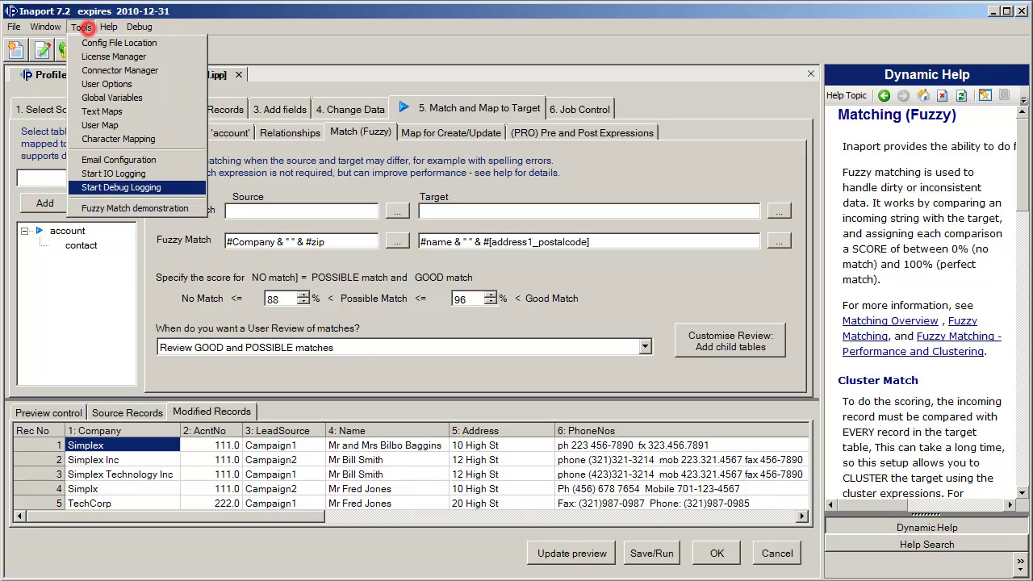
click(135, 208)
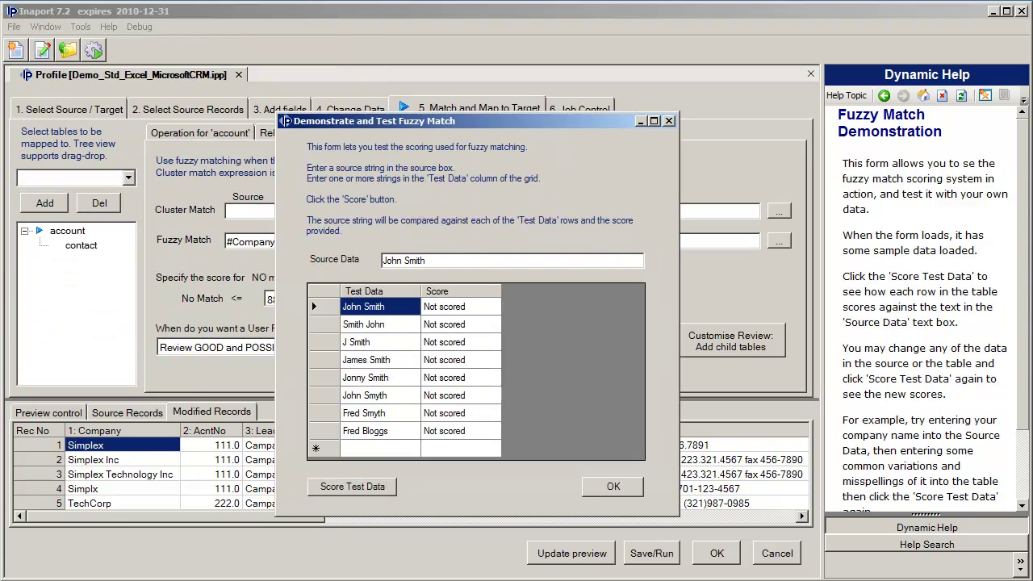
click(358, 486)
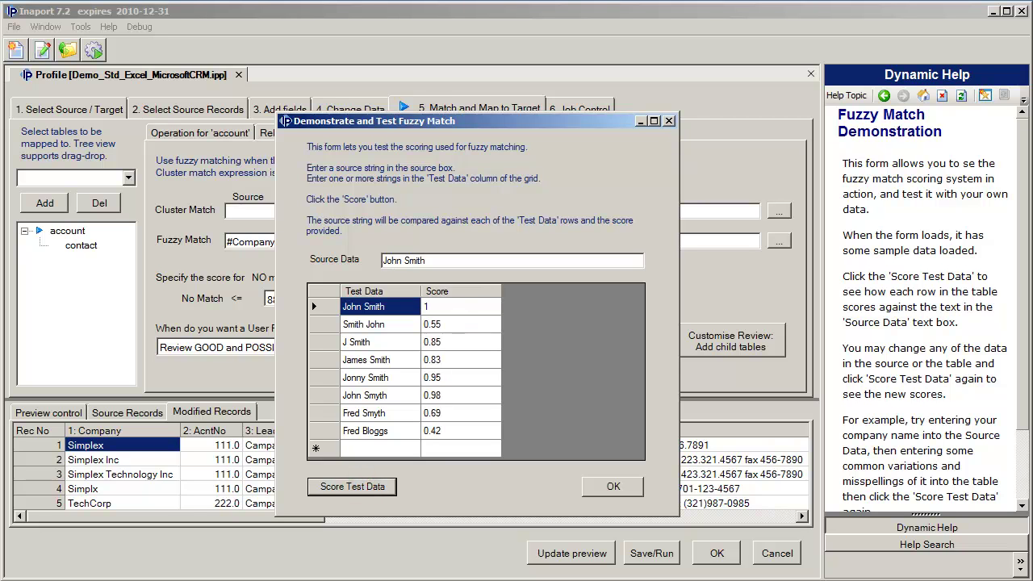
click(379, 378)
click(454, 379)
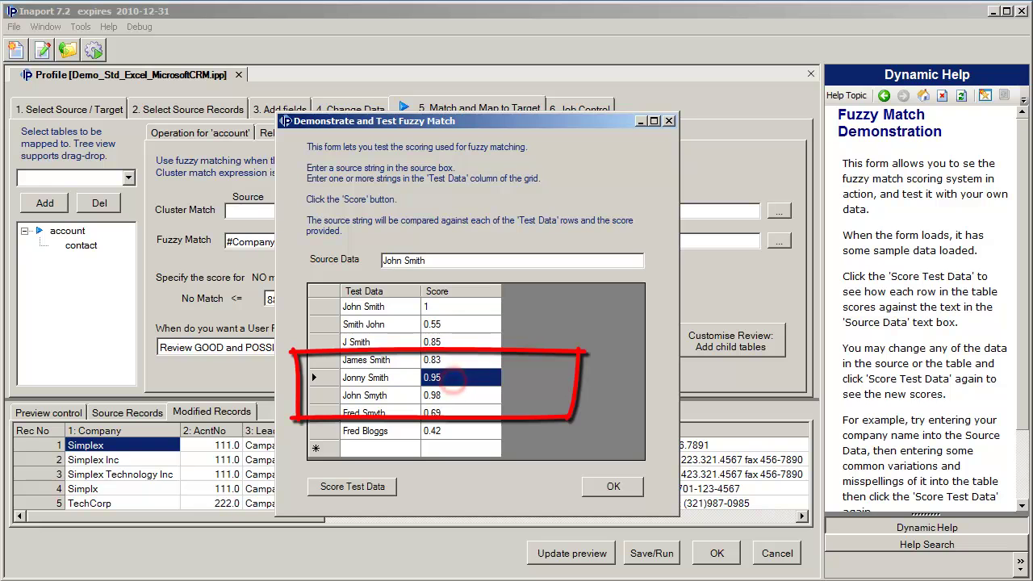
click(393, 395)
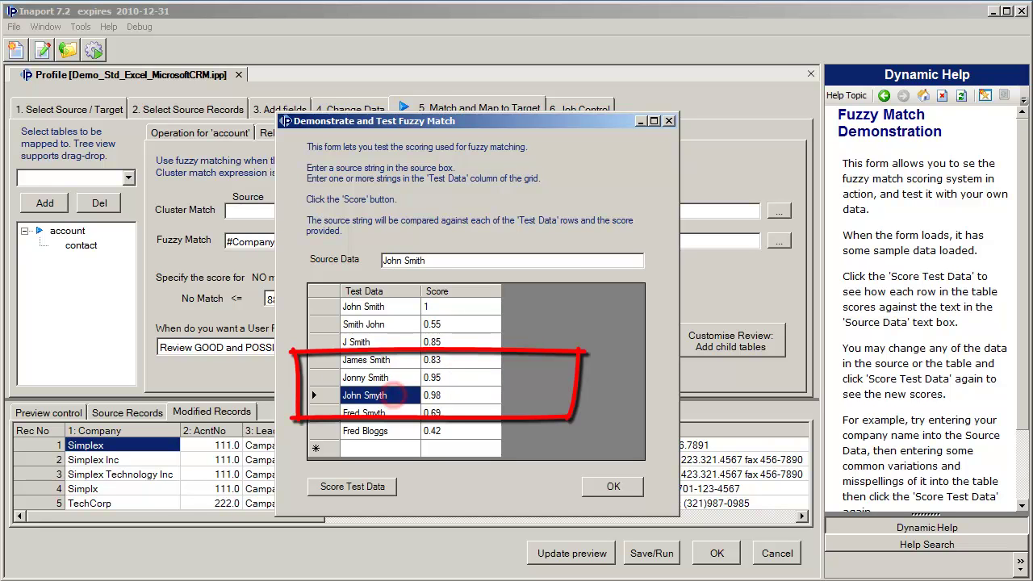
click(457, 395)
click(614, 486)
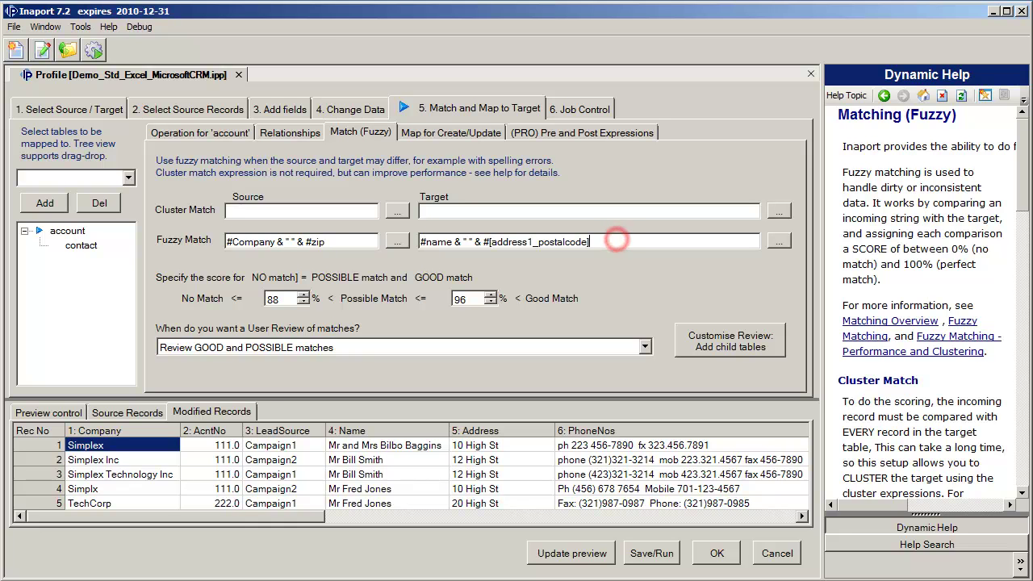
Lower the fuzzy thresholds to No Match 86% and Good Match 95%.
click(590, 241)
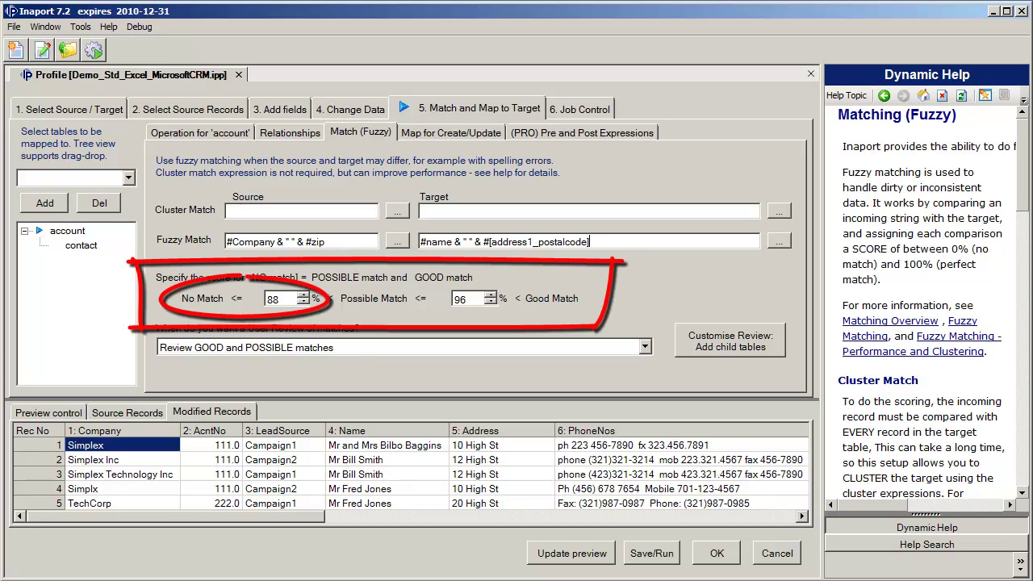
click(304, 303)
click(303, 303)
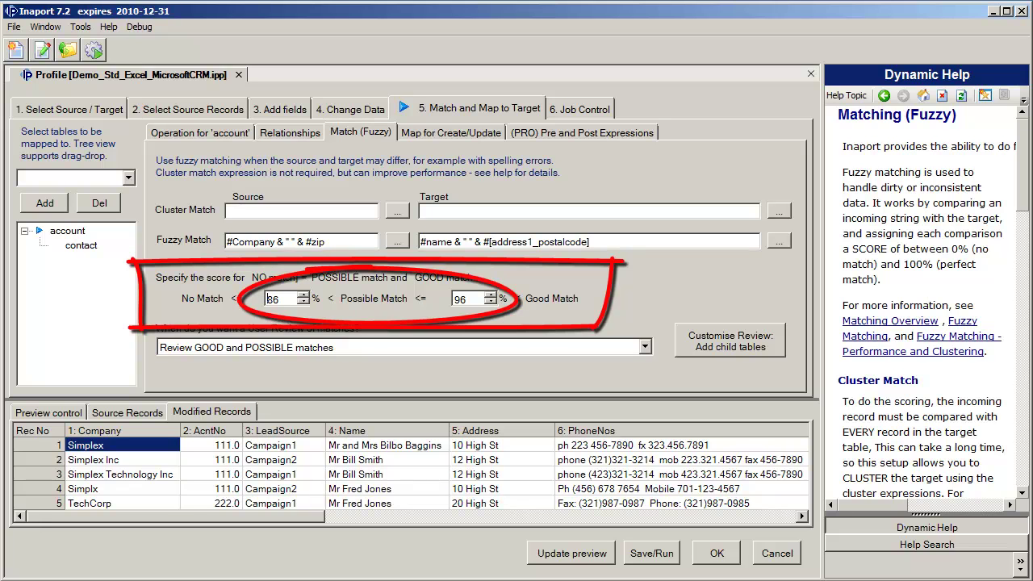
click(490, 296)
click(490, 303)
click(490, 303)
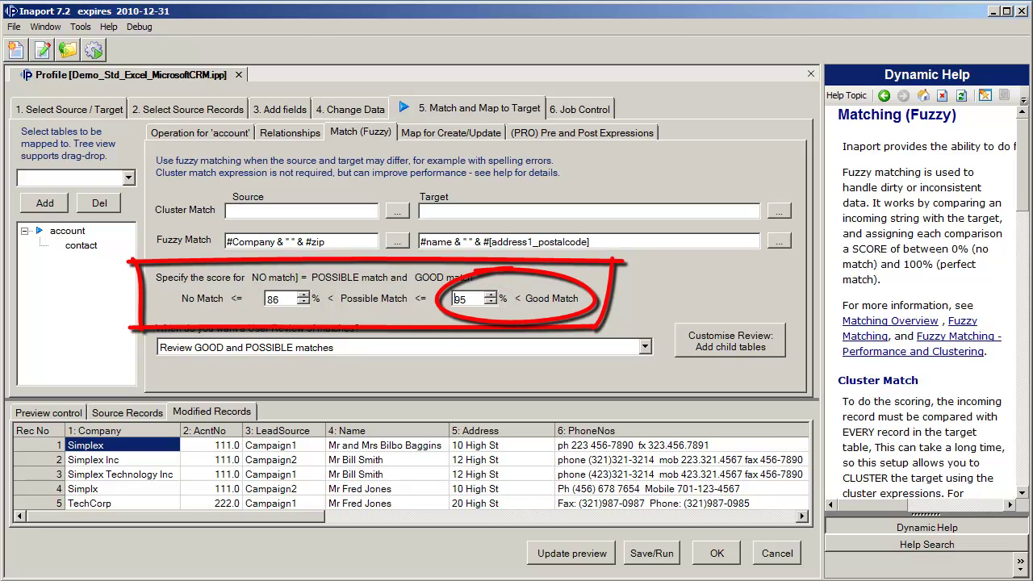
click(645, 346)
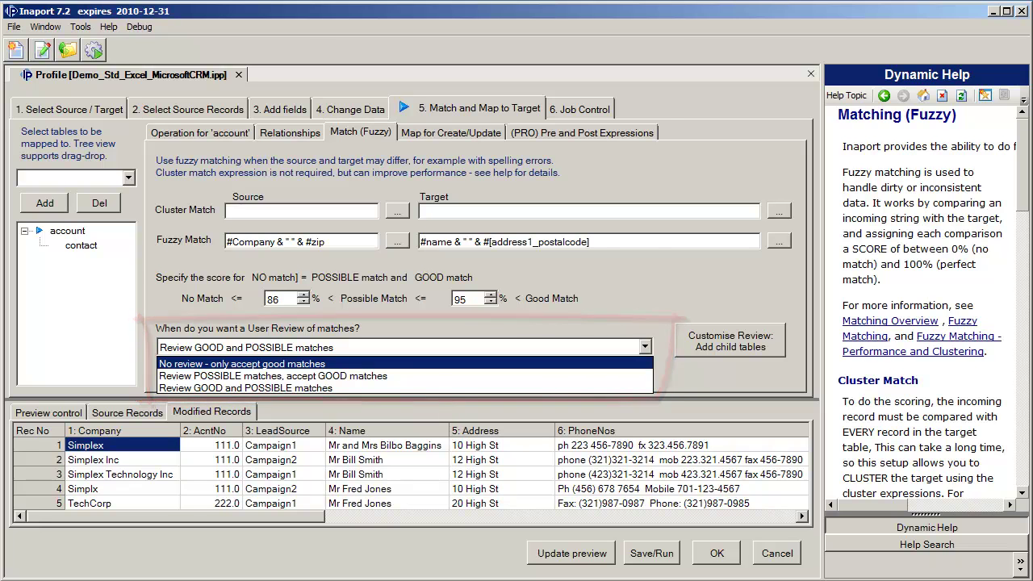
Choose 'No review - only accept good matches' as the User Review option.
click(644, 347)
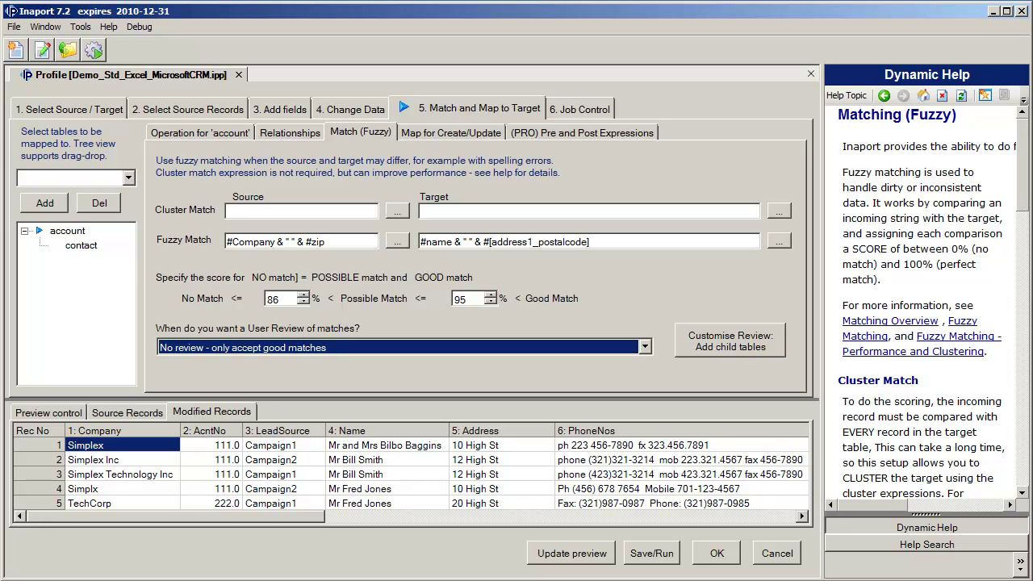
Change the account table's Match Type to SQL matching and view its SQL match statement.
click(233, 132)
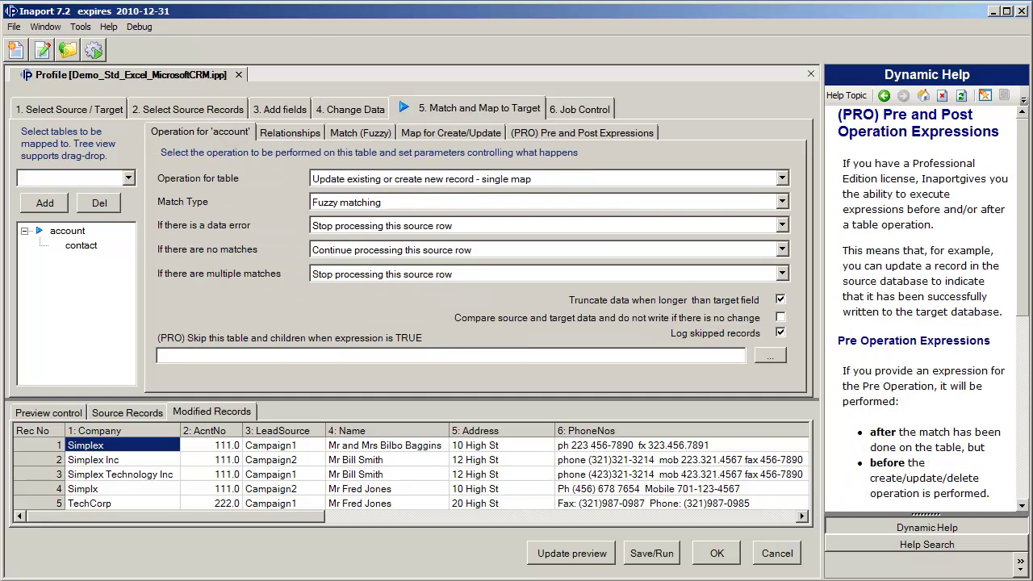
click(356, 201)
click(352, 255)
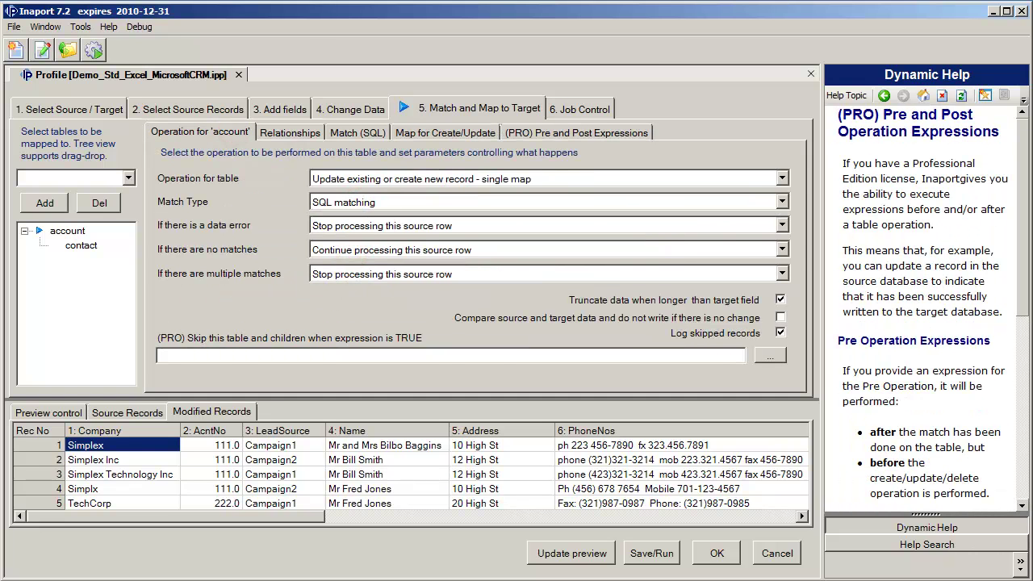
click(357, 132)
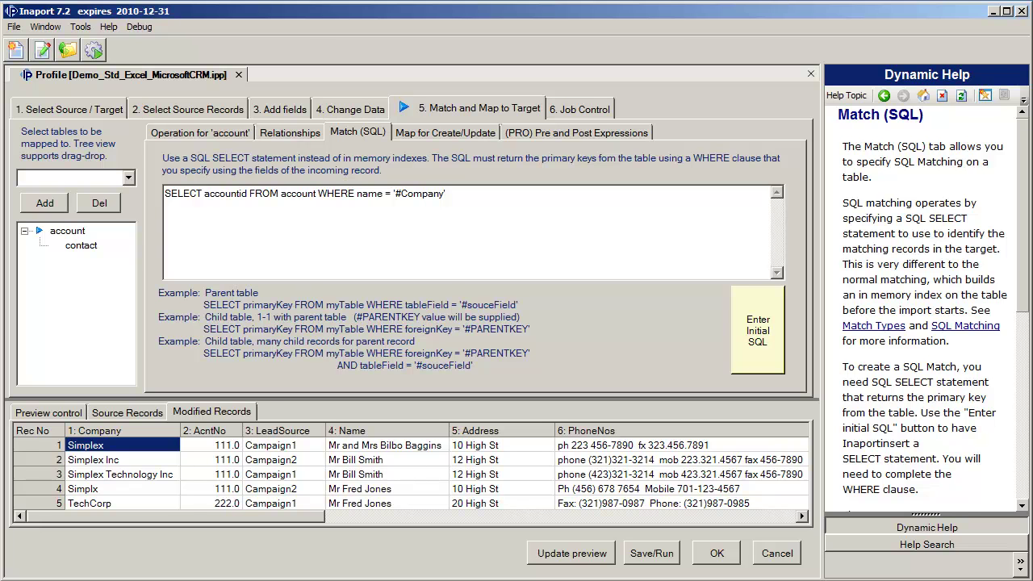
Go back to the Operation for 'account' settings, now showing SQL matching.
click(234, 132)
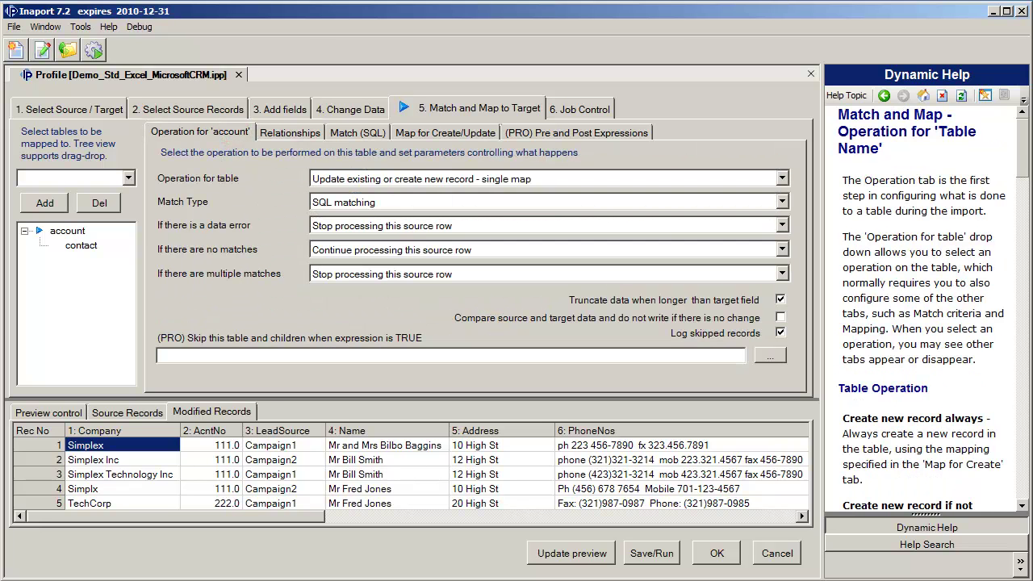